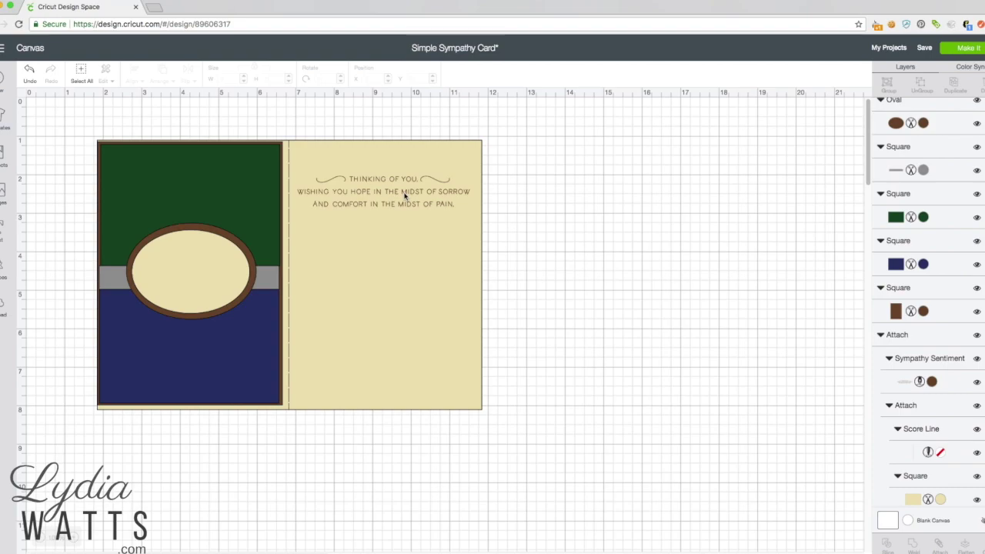
Check the pen colour details of the sympathy sentiment.
{"action": "left_click", "coordinate": [928, 381]}
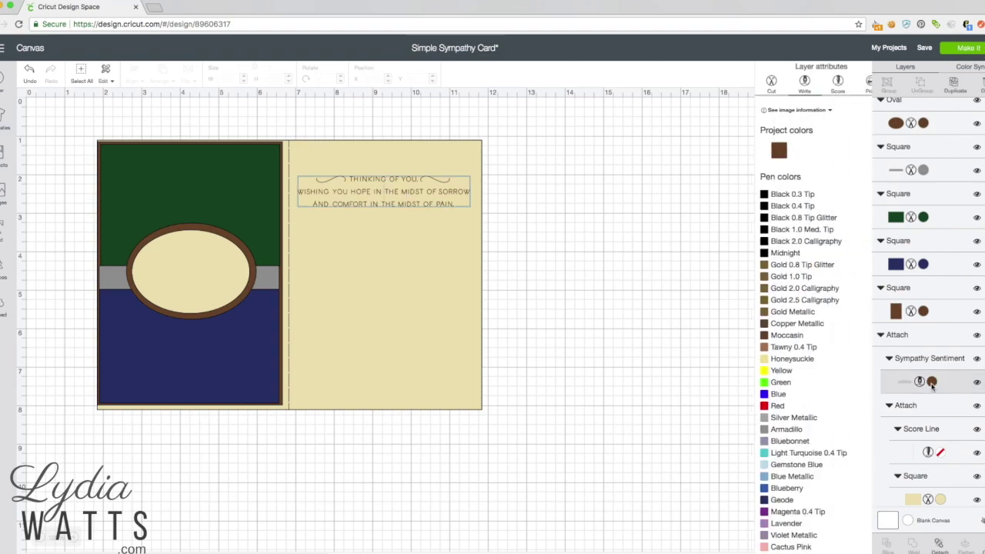
{"action": "left_click", "coordinate": [781, 110]}
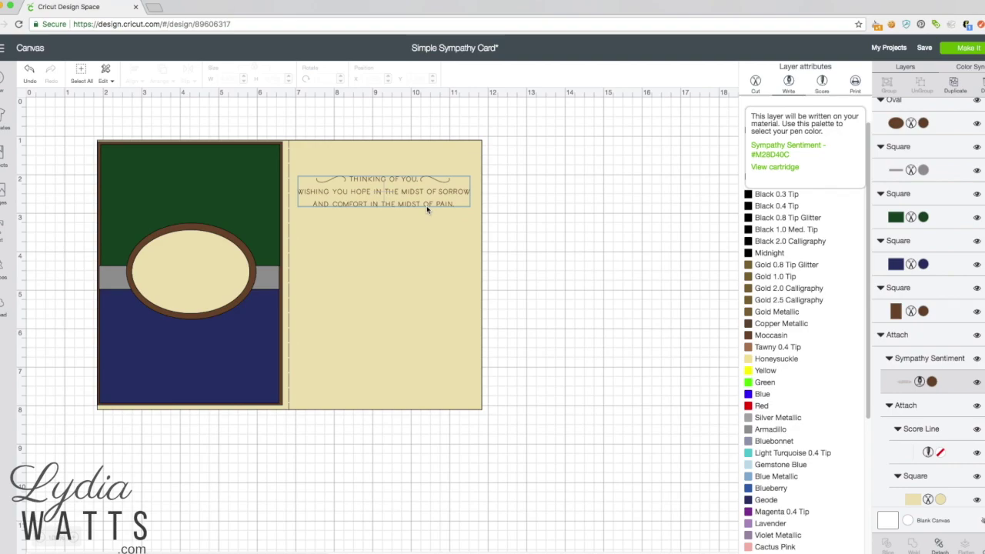
{"action": "left_click", "coordinate": [611, 207]}
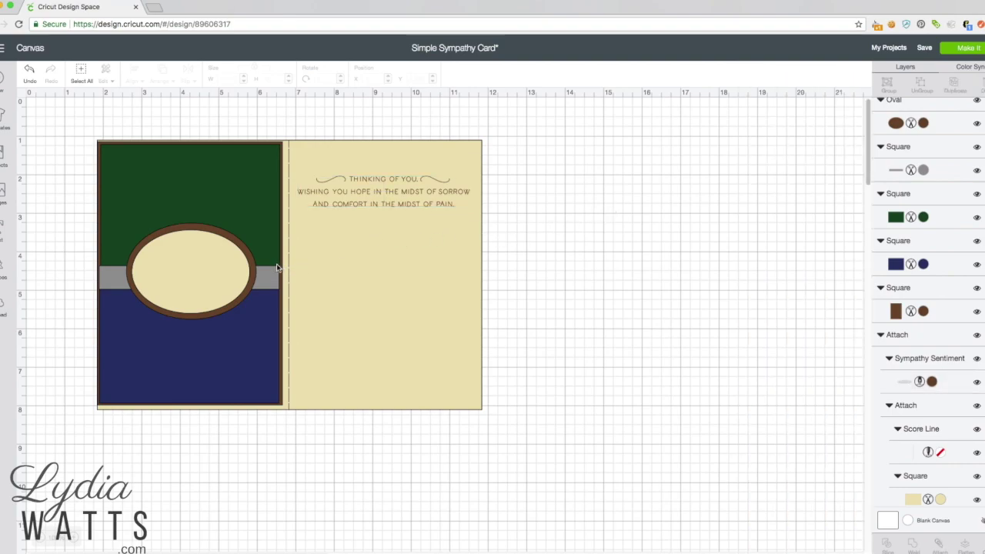
Move the cream oval off the card to the right, with the card base back behind the front.
{"action": "left_click", "coordinate": [195, 278]}
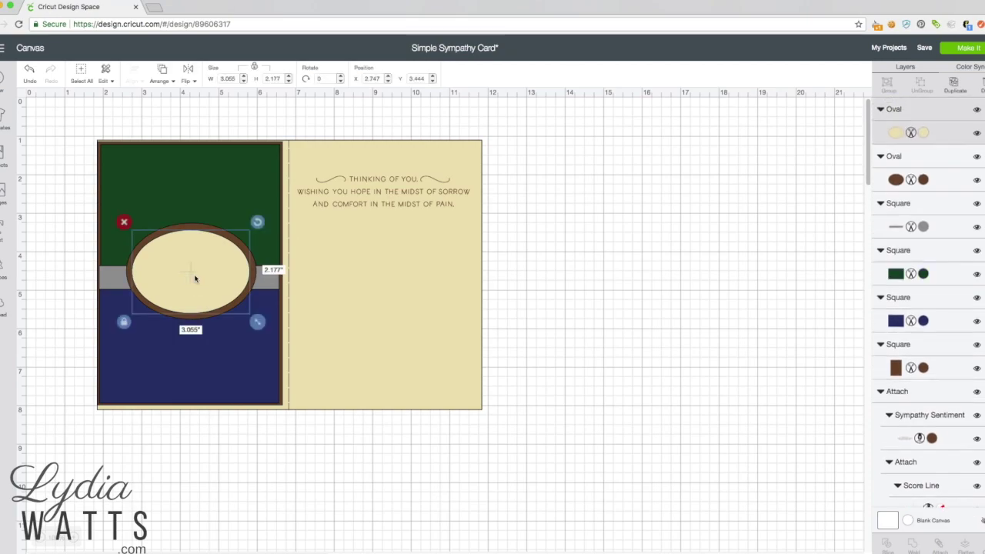
{"action": "left_click_drag", "start_coordinate": [427, 276], "coordinate": [710, 264]}
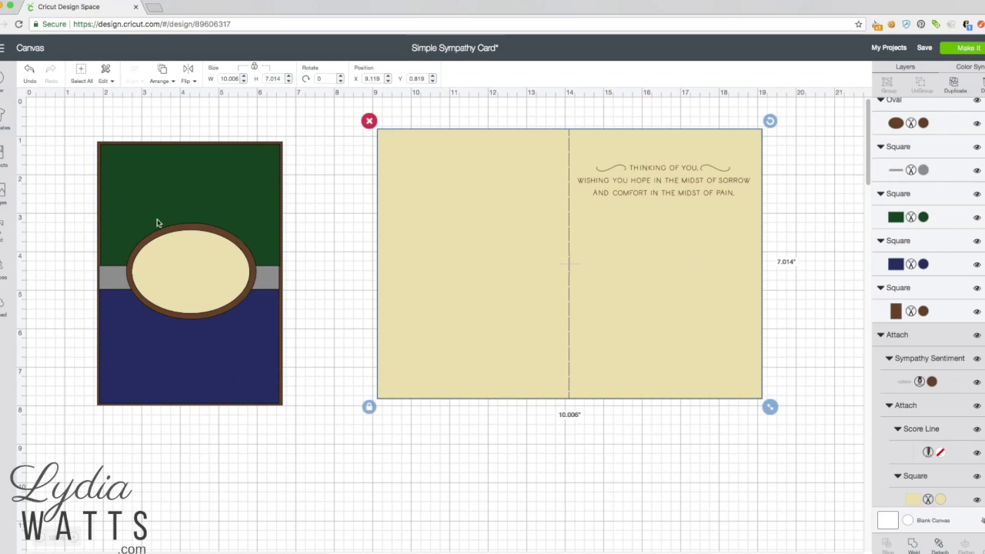
{"action": "left_click_drag", "start_coordinate": [747, 311], "coordinate": [464, 322]}
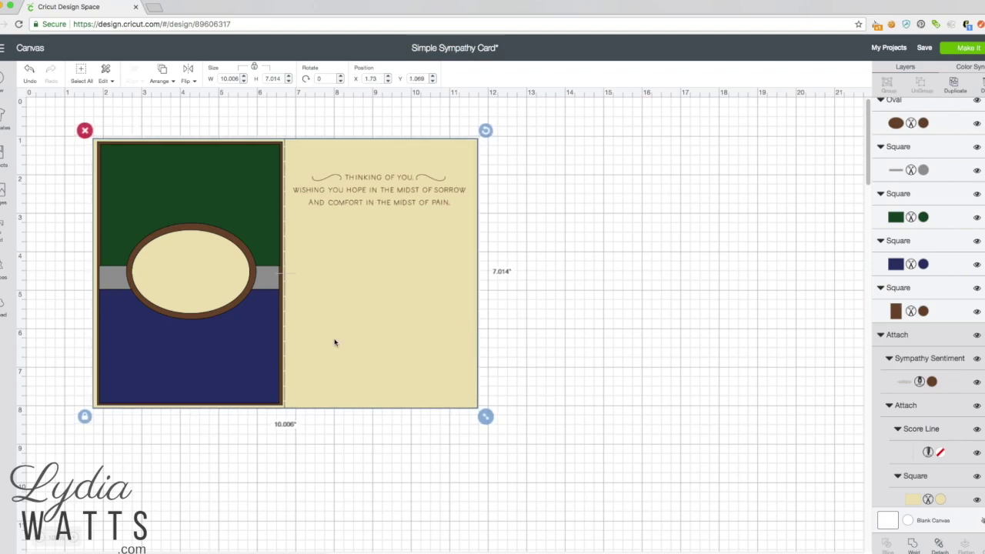
{"action": "left_click_drag", "start_coordinate": [170, 268], "coordinate": [620, 263]}
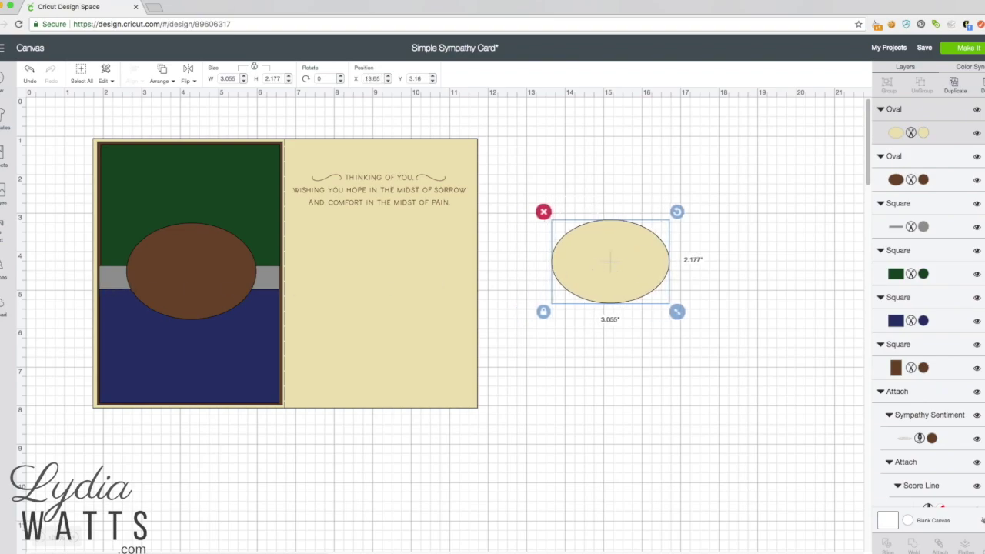
Add a centre-aligned two-line 'With Sympathy' text and bring up the font list.
{"action": "left_click", "coordinate": [3, 266]}
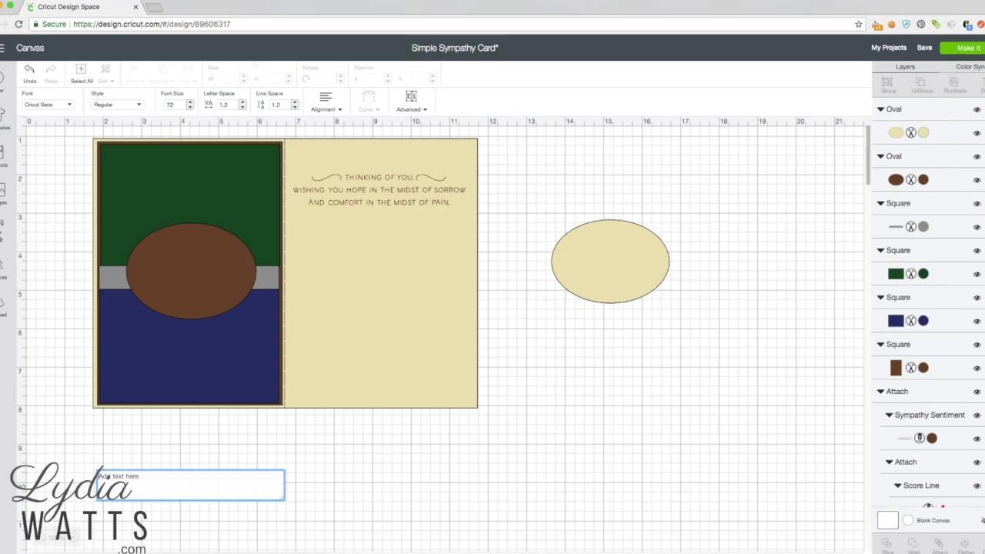
{"action": "type", "text": "With "}
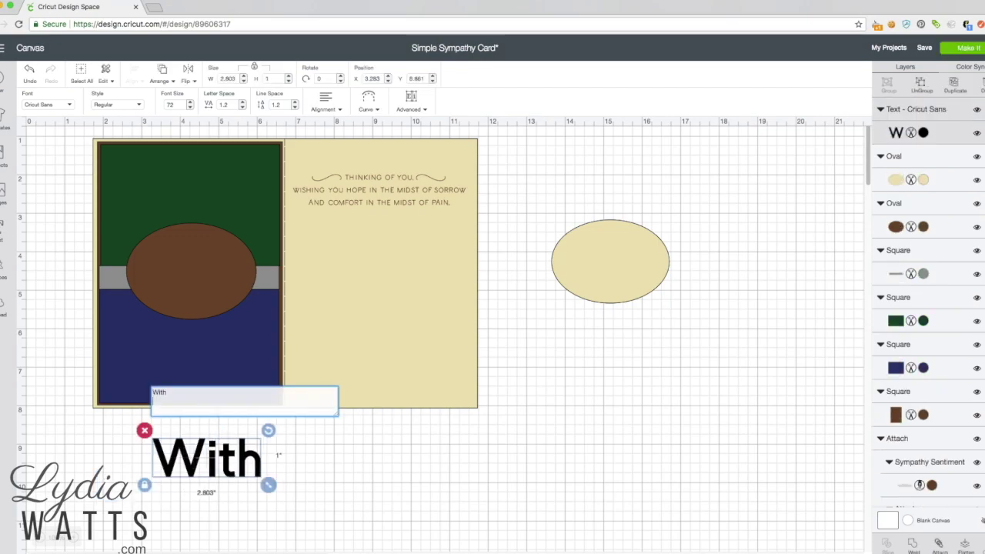
{"action": "type", "text": "Sympath"}
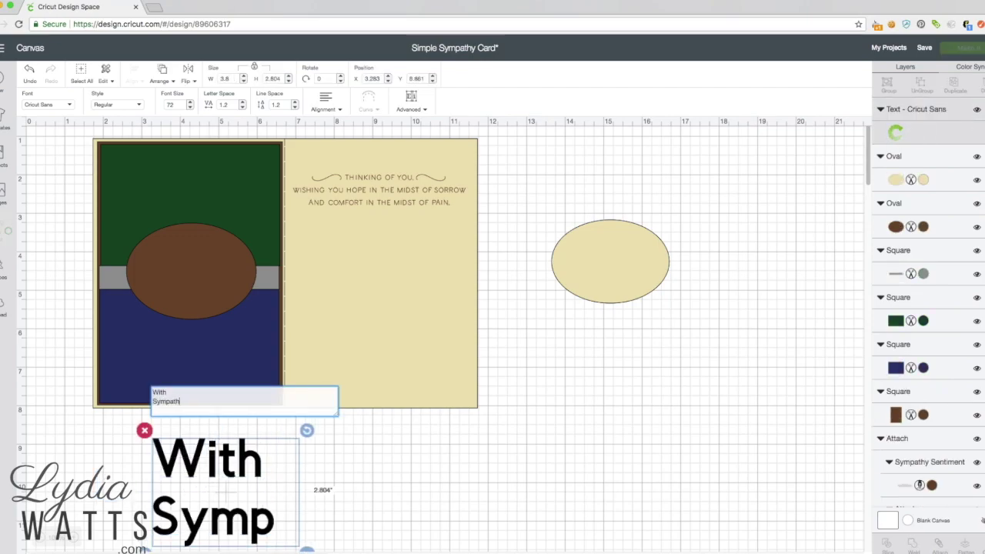
{"action": "type", "text": "y"}
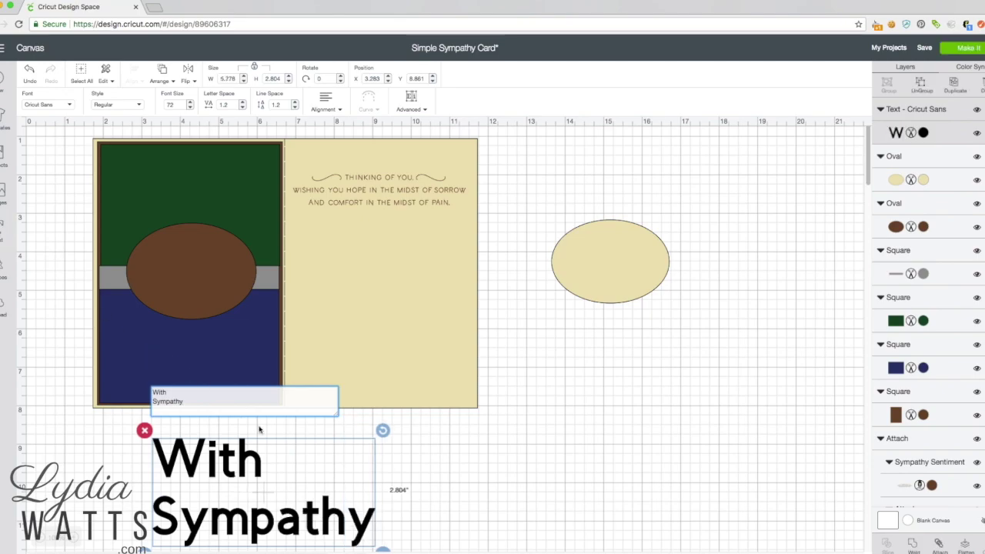
{"action": "left_click", "coordinate": [270, 457]}
{"action": "left_click", "coordinate": [239, 460]}
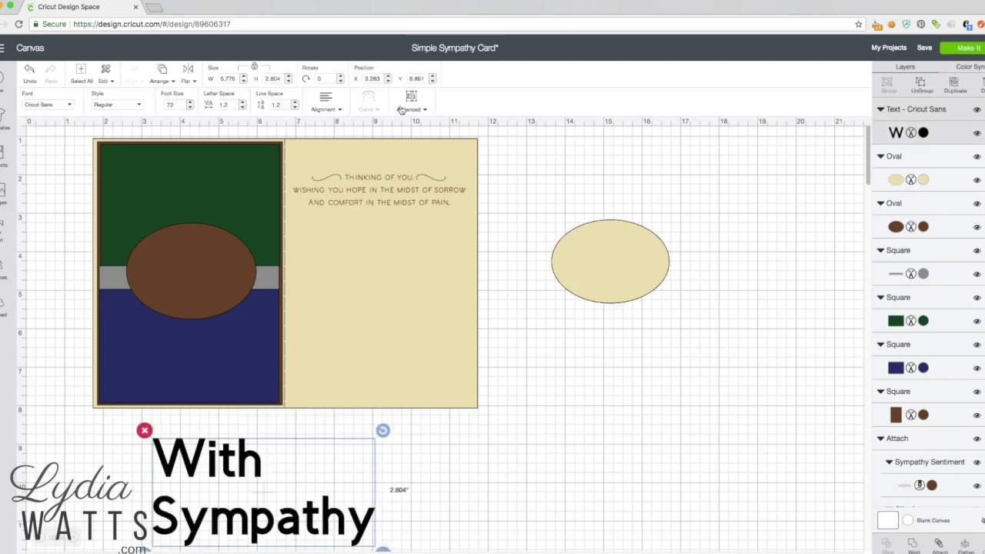
{"action": "left_click", "coordinate": [324, 107]}
{"action": "left_click", "coordinate": [333, 144]}
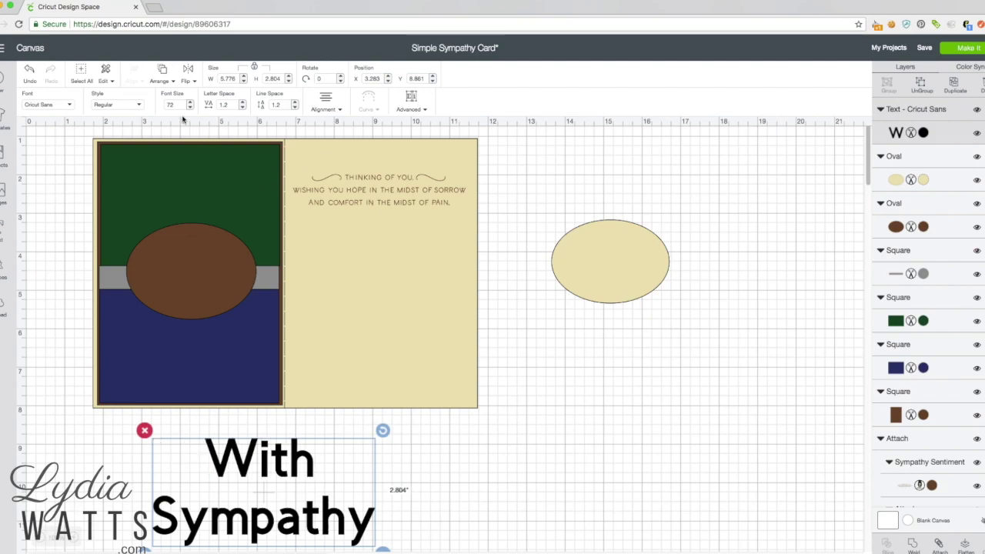
{"action": "left_click", "coordinate": [70, 108]}
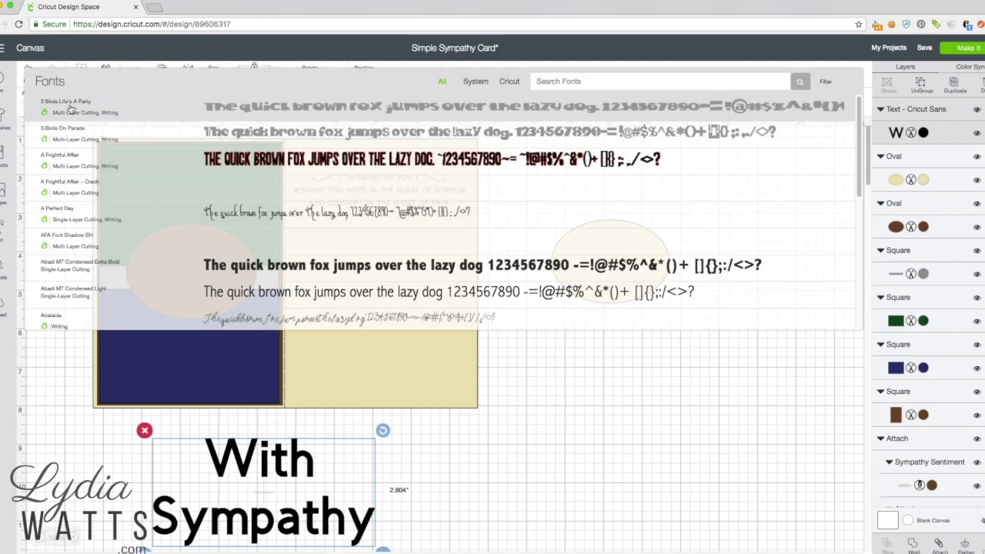
Filter the font list and scroll through it to find the P.S. writing font.
{"action": "left_click", "coordinate": [827, 85]}
{"action": "left_click", "coordinate": [751, 131]}
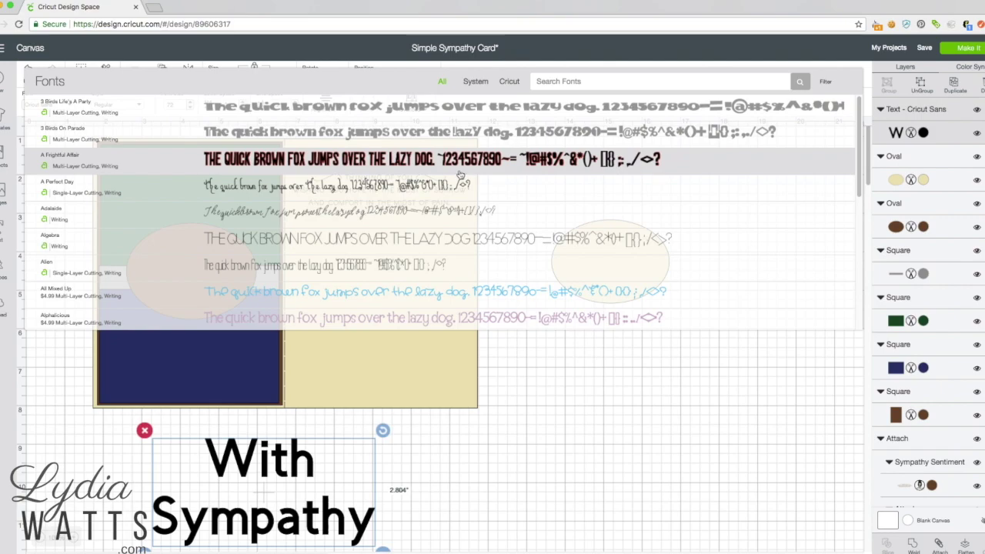
{"action": "scroll", "coordinate": [451, 175], "scroll_direction": "down", "scroll_amount": 5}
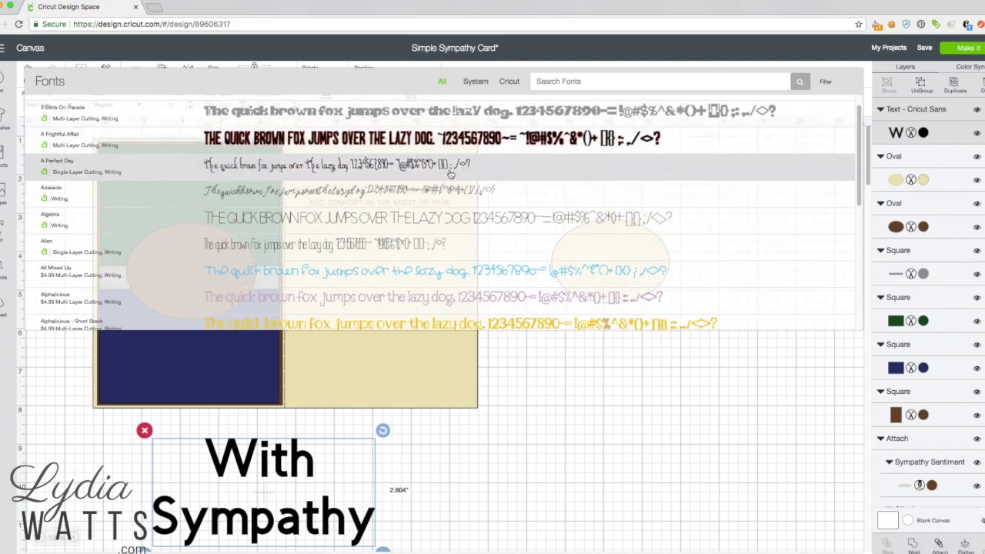
{"action": "scroll", "coordinate": [445, 175], "scroll_direction": "down", "scroll_amount": 1}
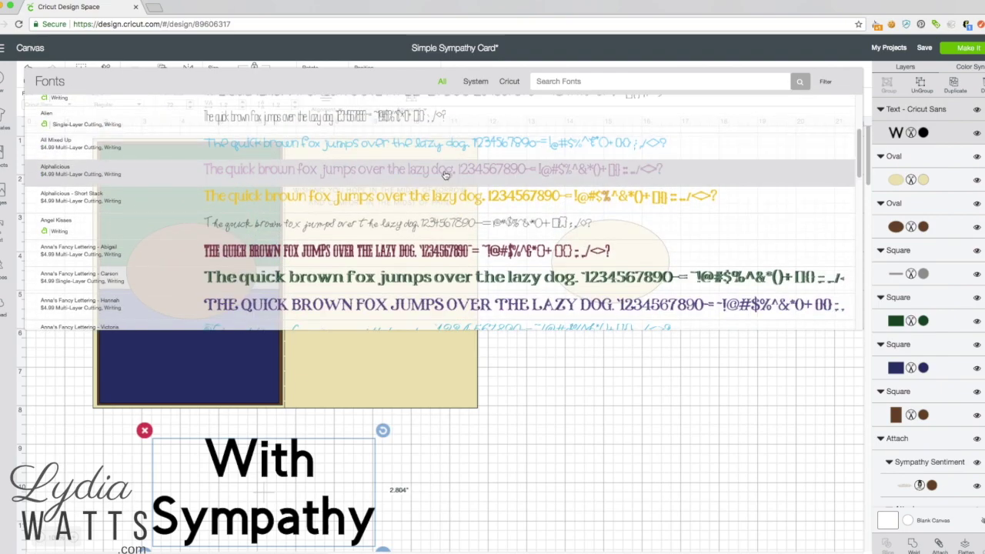
{"action": "scroll", "coordinate": [444, 175], "scroll_direction": "down", "scroll_amount": 5}
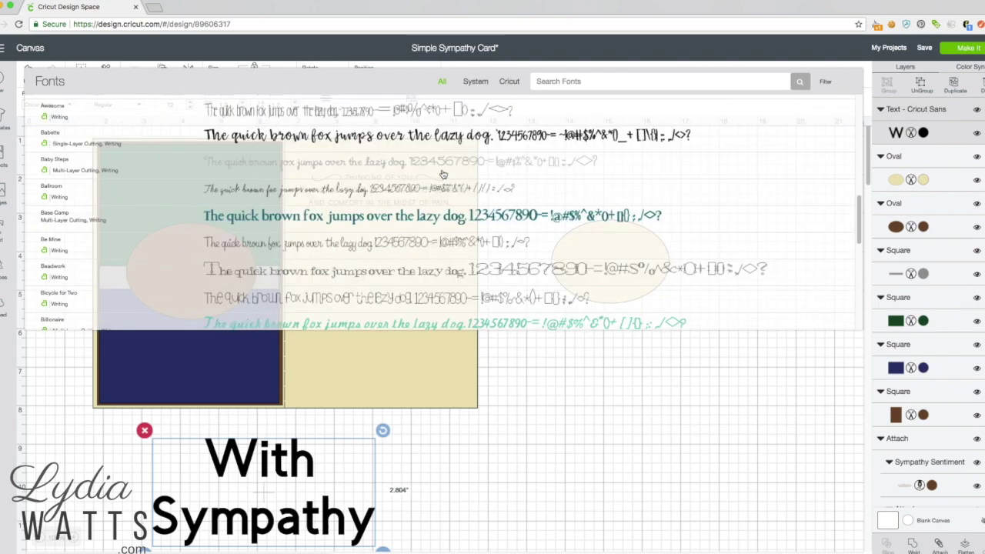
{"action": "scroll", "coordinate": [440, 173], "scroll_direction": "down", "scroll_amount": 10}
{"action": "scroll", "coordinate": [439, 171], "scroll_direction": "down", "scroll_amount": 20}
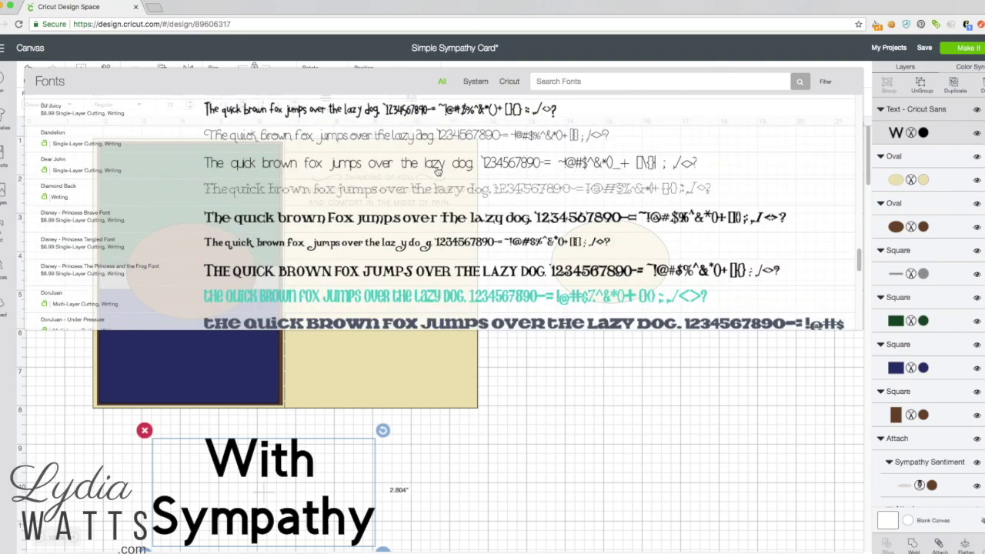
{"action": "scroll", "coordinate": [437, 171], "scroll_direction": "down", "scroll_amount": 20}
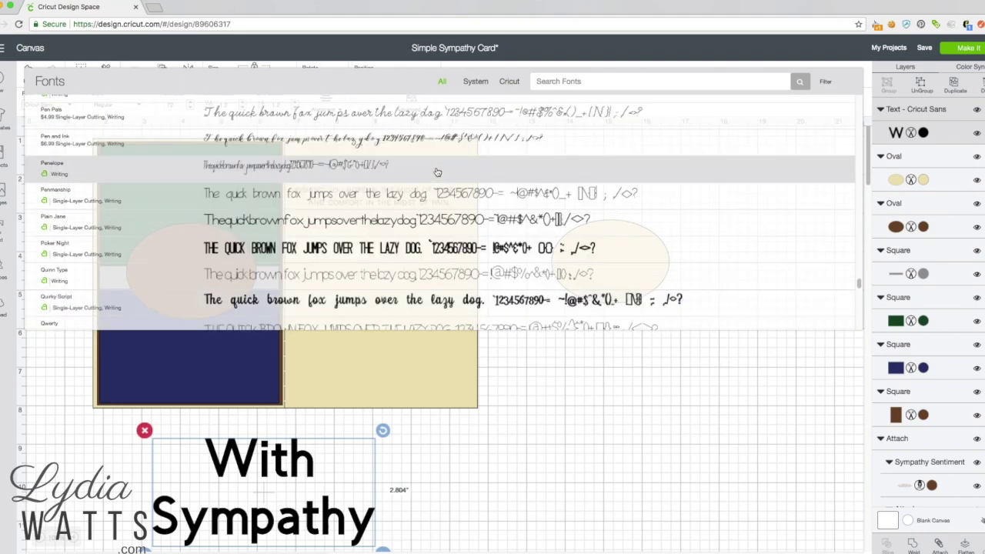
{"action": "scroll", "coordinate": [437, 171], "scroll_direction": "up", "scroll_amount": 1}
{"action": "scroll", "coordinate": [437, 172], "scroll_direction": "up", "scroll_amount": 3}
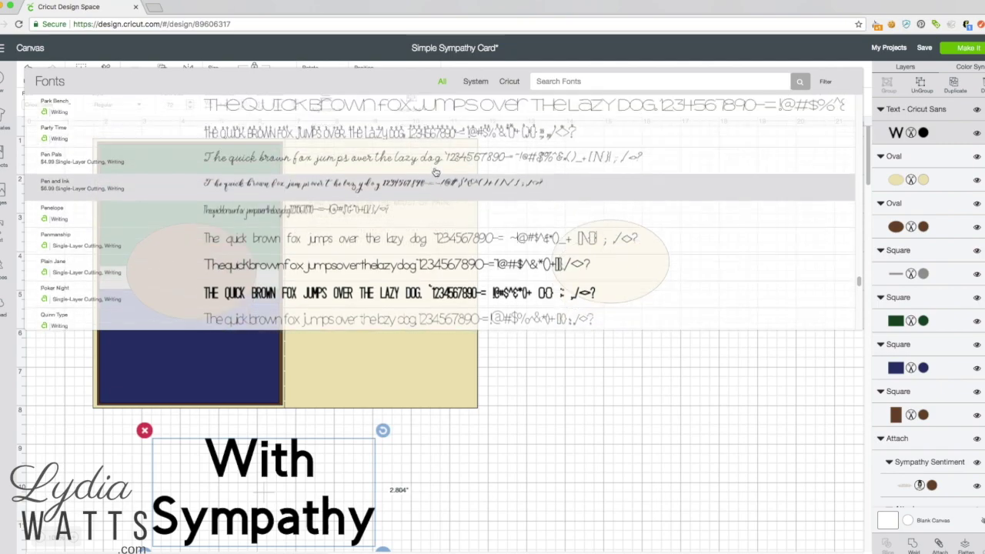
Apply the P.S. font and drag the text under the cream oval.
{"action": "left_click", "coordinate": [436, 117]}
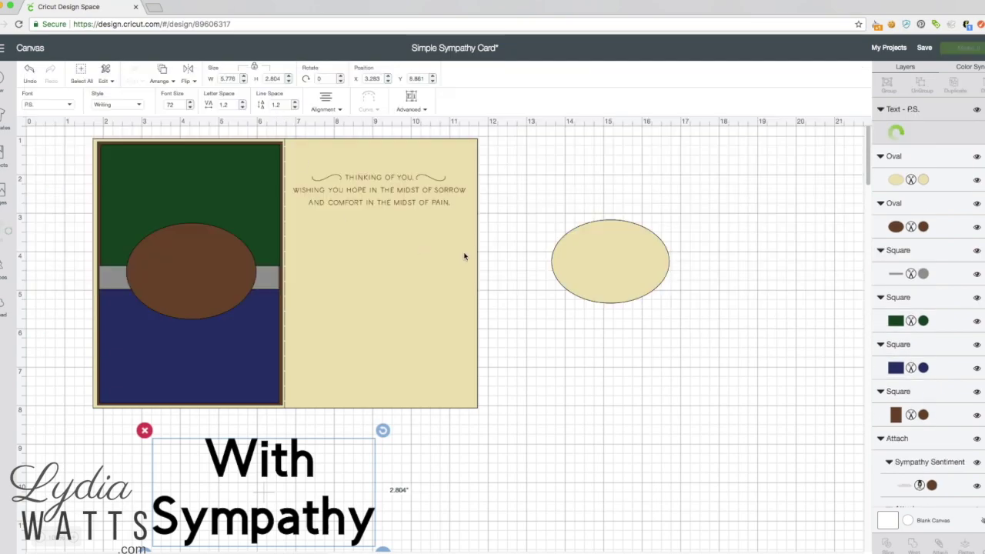
{"action": "scroll", "coordinate": [510, 336], "scroll_direction": "down", "scroll_amount": 1}
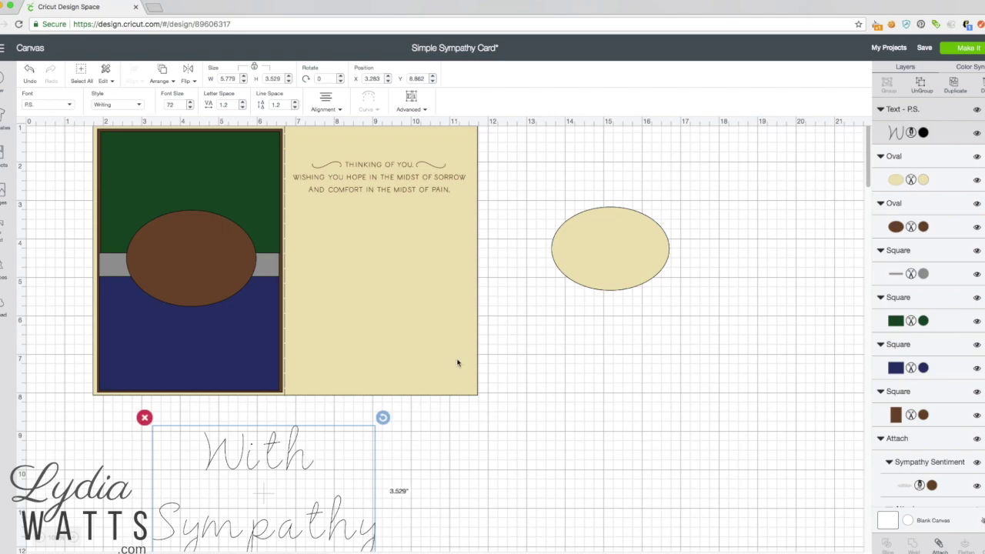
{"action": "left_click_drag", "start_coordinate": [248, 450], "coordinate": [593, 329]}
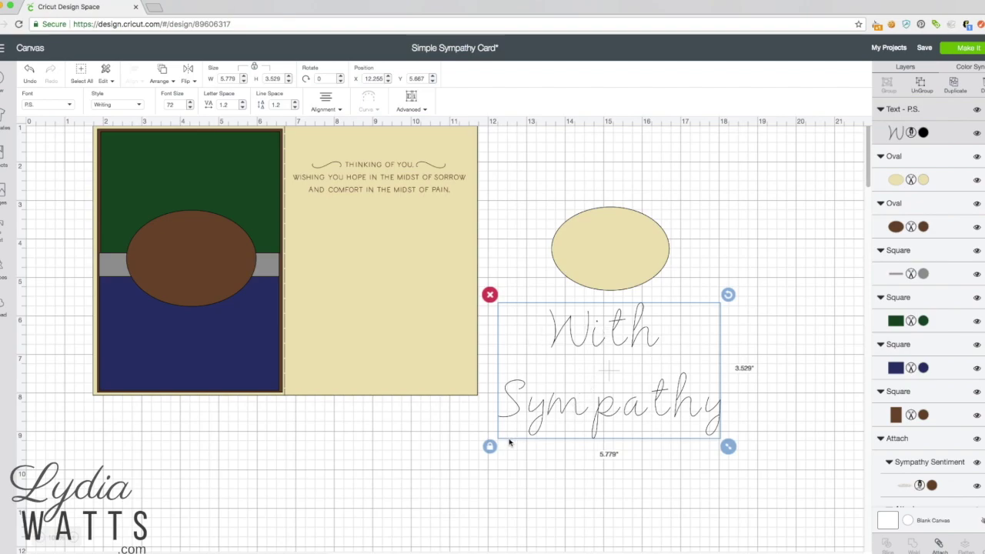
Set the With Sympathy text's pen colour to Moccasin.
{"action": "scroll", "coordinate": [444, 441], "scroll_direction": "up", "scroll_amount": 1}
{"action": "scroll", "coordinate": [587, 402], "scroll_direction": "up", "scroll_amount": 1}
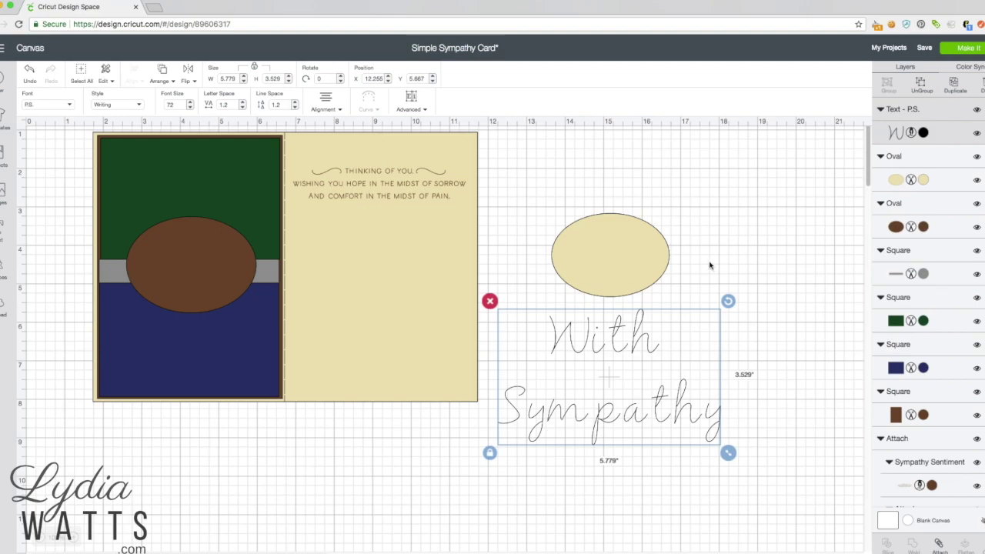
{"action": "left_click", "coordinate": [923, 133]}
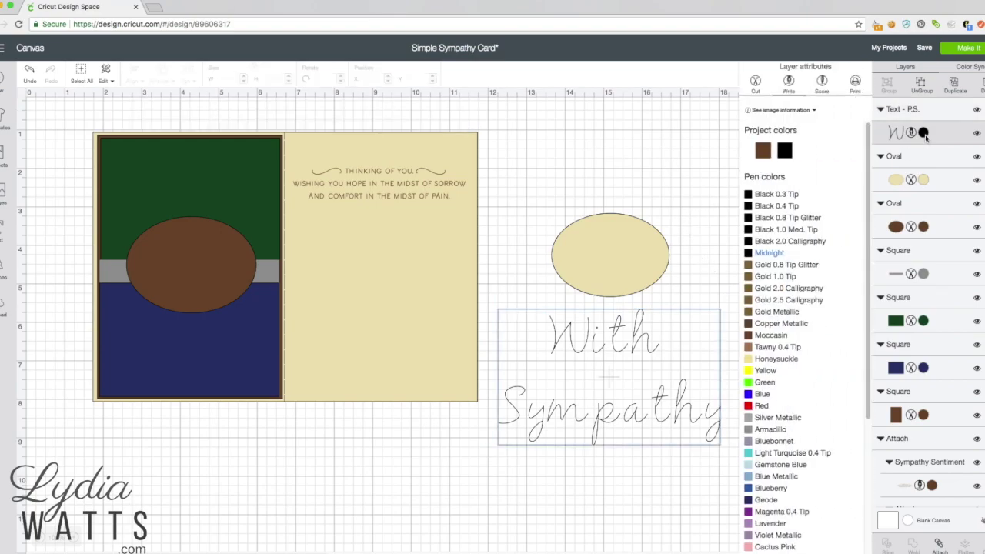
{"action": "left_click", "coordinate": [763, 152]}
Place the With Sympathy writing just beneath the cream oval at X 12.435, Y 5.487.
{"action": "left_click", "coordinate": [646, 341]}
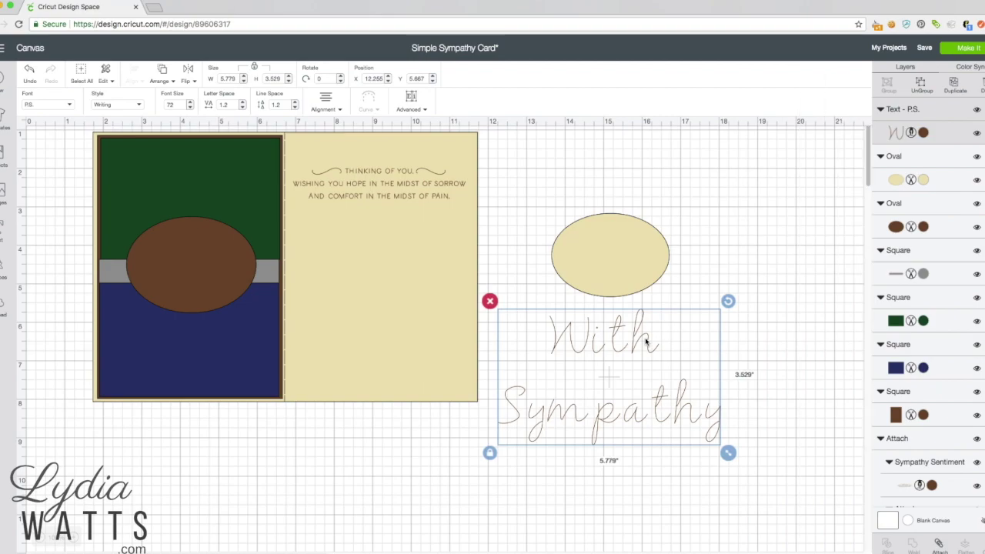
{"action": "mouse_move", "coordinate": [665, 414]}
{"action": "left_mouse_down"}
{"action": "mouse_move", "coordinate": [685, 398]}
{"action": "mouse_move", "coordinate": [684, 323]}
{"action": "mouse_move", "coordinate": [655, 369]}
{"action": "mouse_move", "coordinate": [653, 399]}
{"action": "left_mouse_up"}
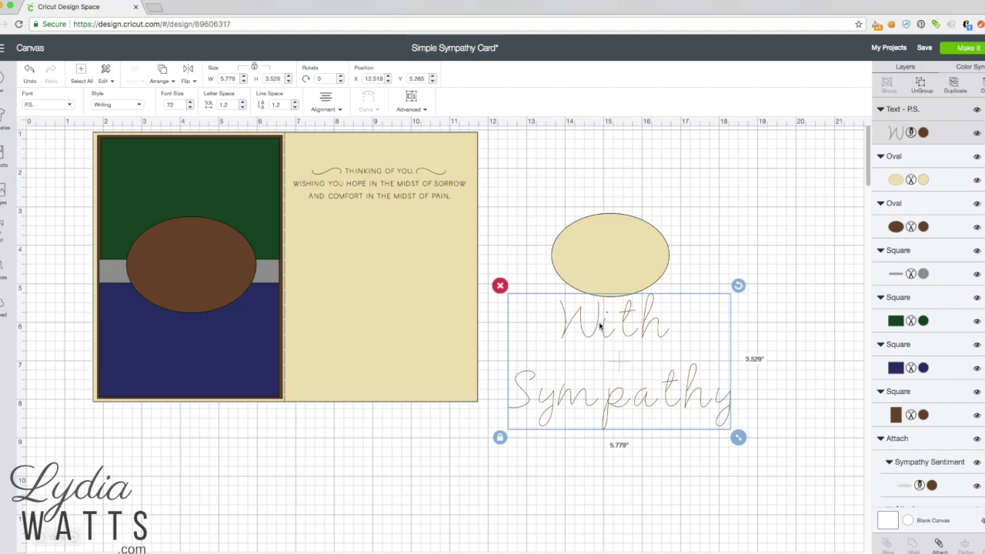
{"action": "left_click_drag", "start_coordinate": [601, 326], "coordinate": [598, 334]}
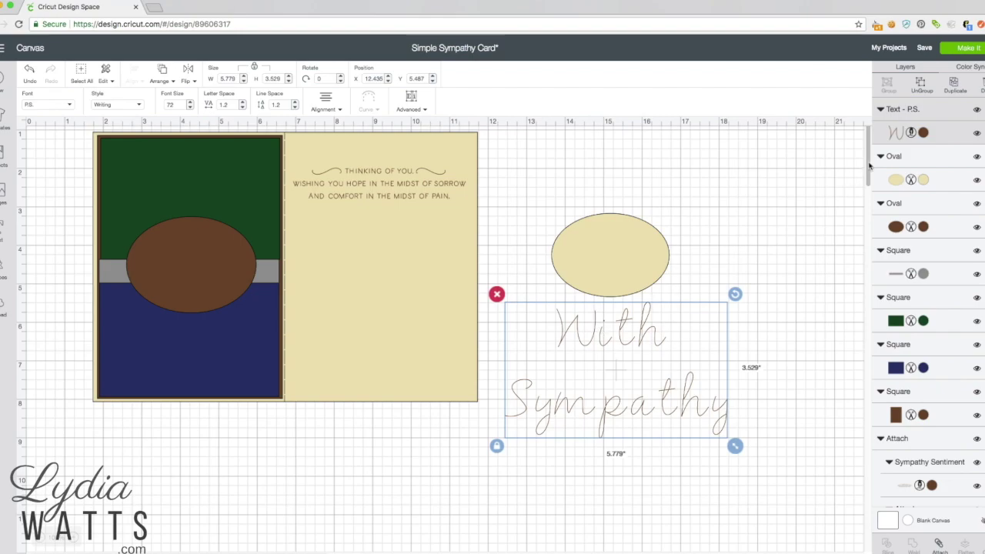
Ungroup the writing into letters and slide the letters of 'With' closer together.
{"action": "left_click", "coordinate": [921, 87]}
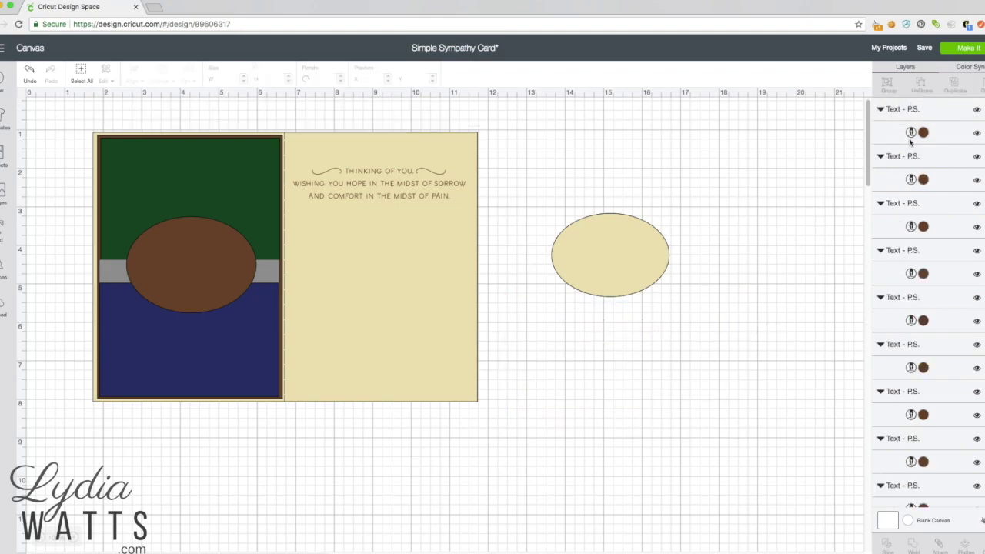
{"action": "left_click", "coordinate": [631, 337]}
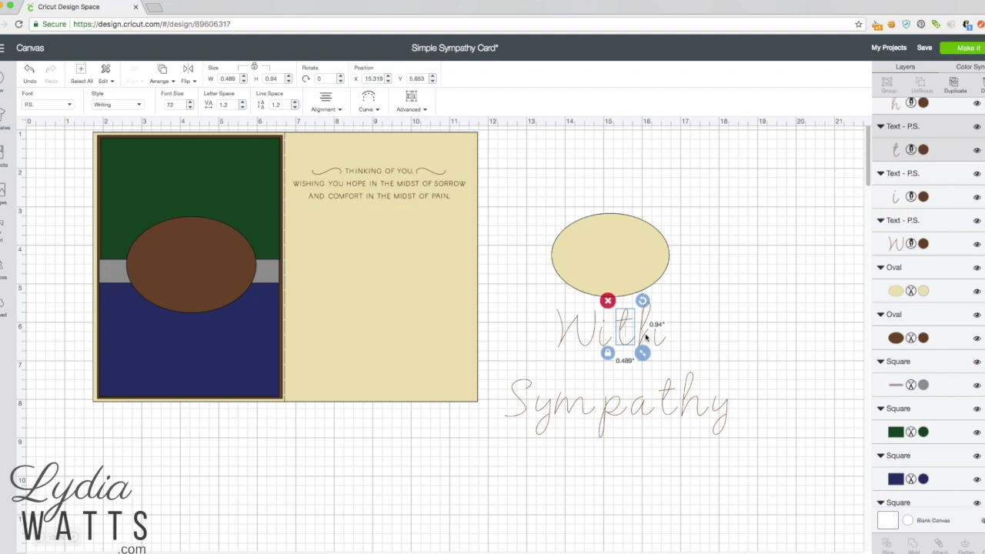
{"action": "left_click", "coordinate": [643, 336]}
{"action": "left_click", "coordinate": [641, 337]}
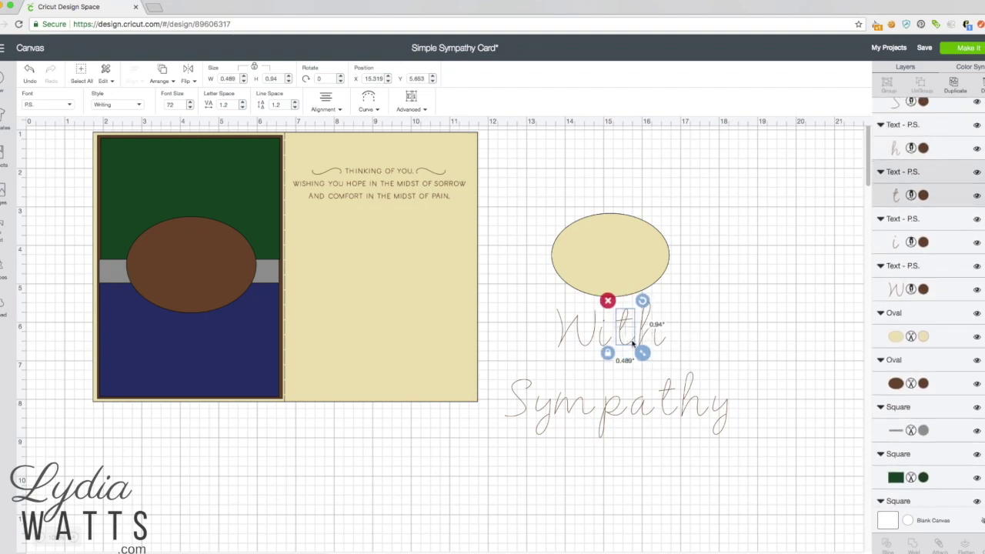
{"action": "left_click", "coordinate": [645, 337]}
{"action": "left_click_drag", "start_coordinate": [645, 337], "coordinate": [643, 335]}
{"action": "left_click", "coordinate": [681, 330]}
{"action": "left_click", "coordinate": [648, 339]}
{"action": "left_click", "coordinate": [675, 334]}
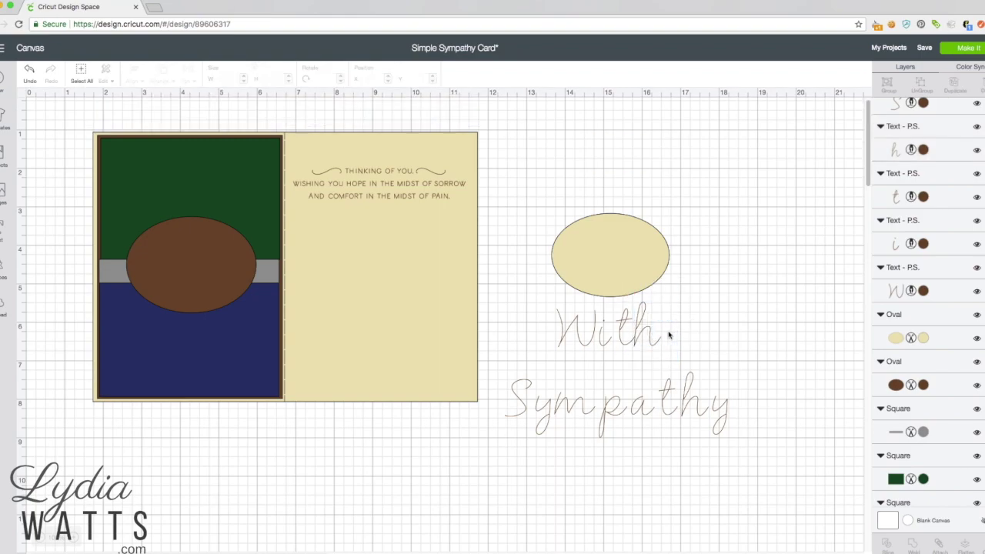
{"action": "left_click", "coordinate": [607, 343]}
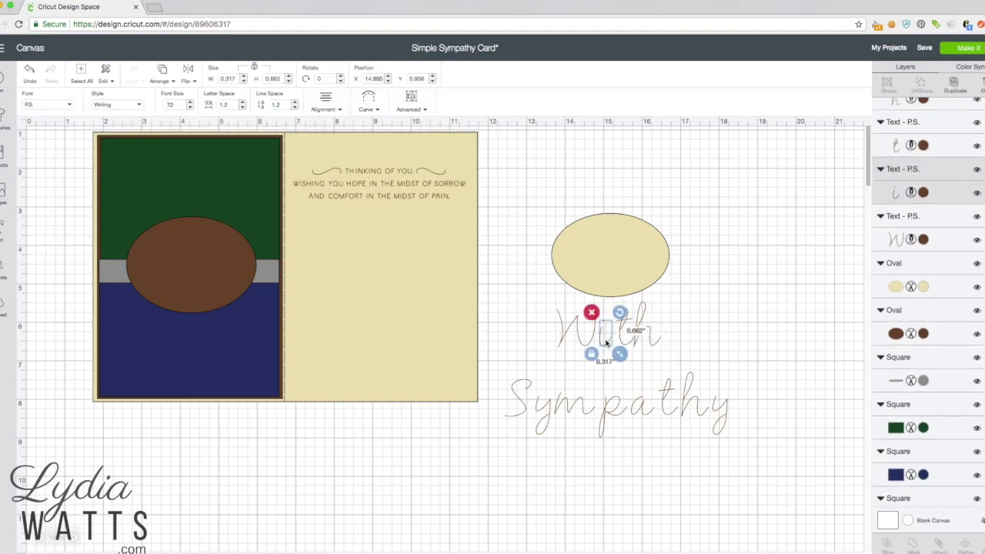
{"action": "mouse_move", "coordinate": [607, 343]}
{"action": "left_mouse_down"}
{"action": "mouse_move", "coordinate": [580, 337]}
{"action": "mouse_move", "coordinate": [593, 338]}
{"action": "left_mouse_up"}
{"action": "left_click", "coordinate": [577, 337]}
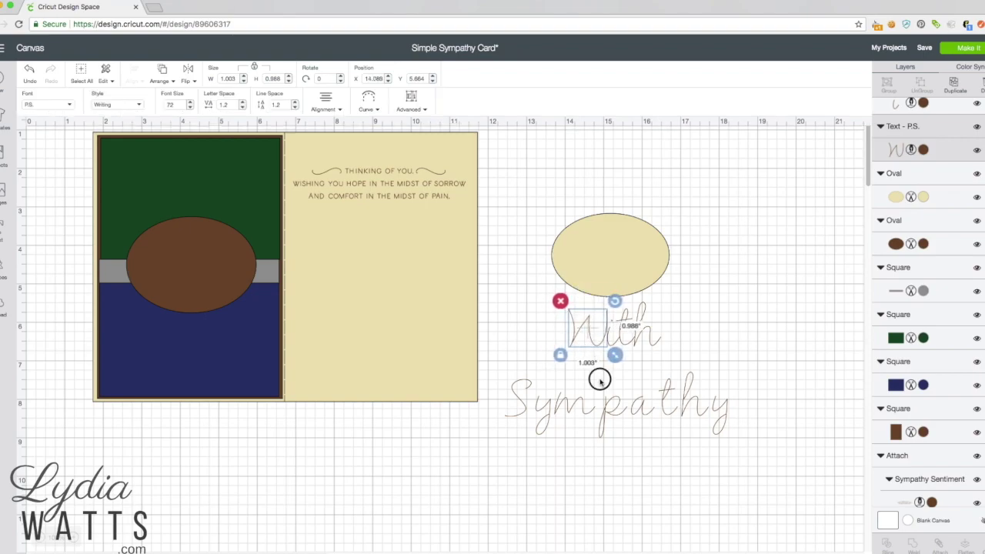
{"action": "left_click", "coordinate": [600, 385]}
Tighten the spacing between the letters of 'Sympathy'.
{"action": "left_click_drag", "start_coordinate": [635, 411], "coordinate": [697, 407]}
{"action": "left_click", "coordinate": [687, 410]}
{"action": "left_click", "coordinate": [714, 414]}
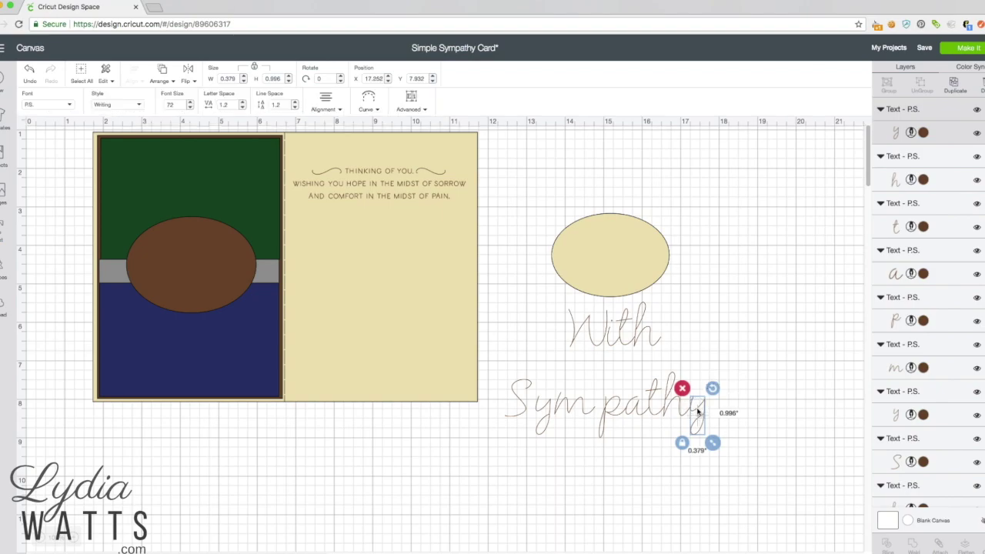
{"action": "left_click", "coordinate": [578, 406]}
{"action": "left_click_drag", "start_coordinate": [579, 406], "coordinate": [557, 408]}
{"action": "left_click", "coordinate": [546, 409]}
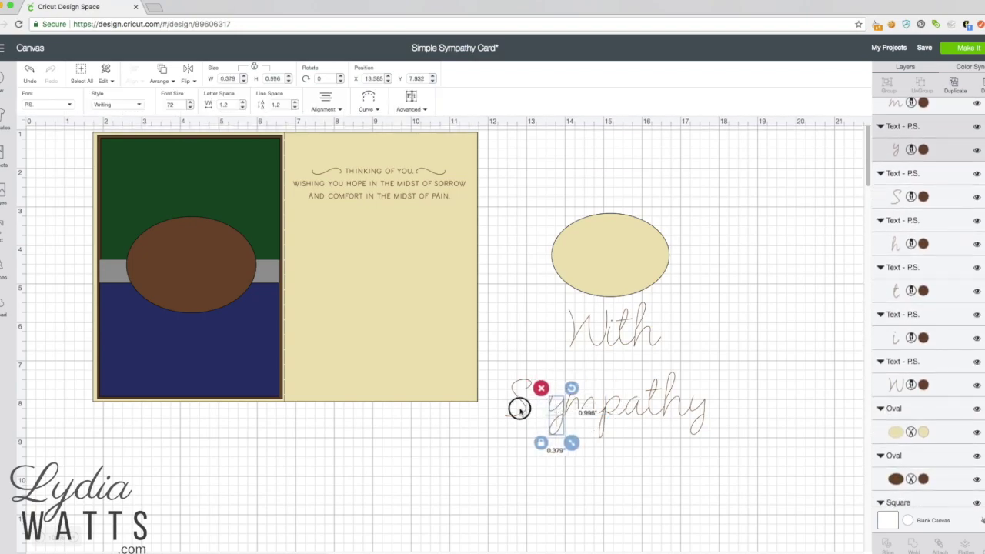
{"action": "left_click_drag", "start_coordinate": [519, 408], "coordinate": [542, 408]}
{"action": "left_click", "coordinate": [621, 366]}
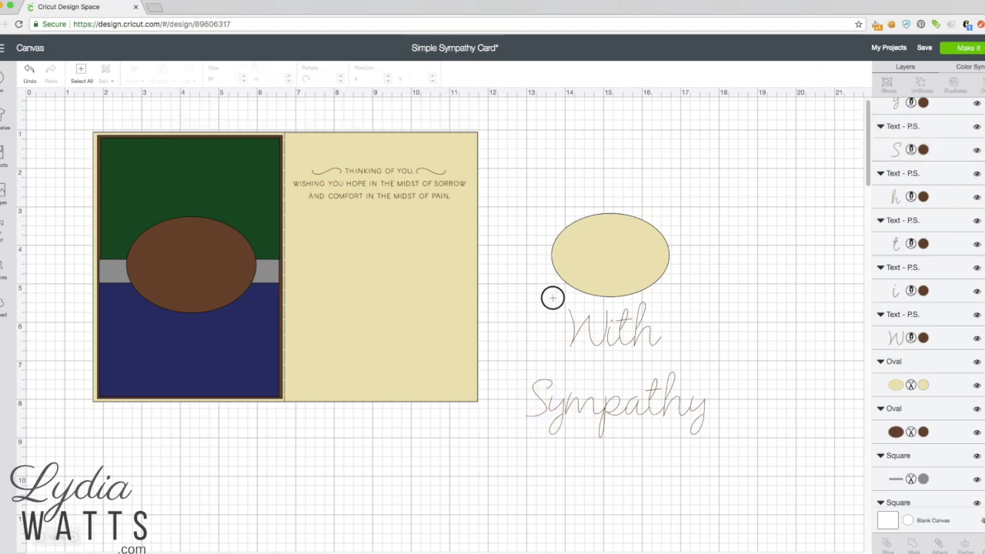
{"action": "left_click_drag", "start_coordinate": [550, 297], "coordinate": [670, 359]}
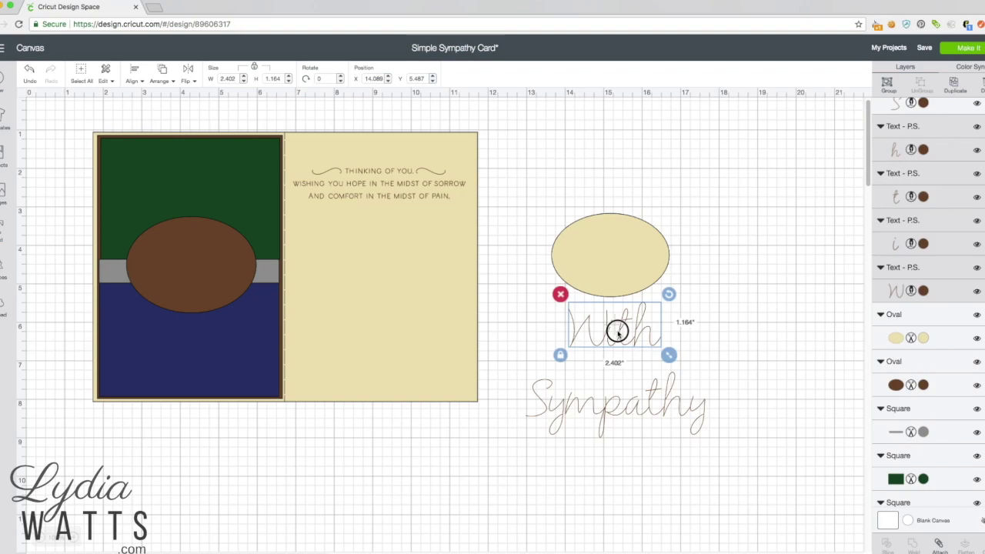
Lower 'With' toward 'Sympathy', group both words, and set the group on the oval at 2.737 × 1.626.
{"action": "left_click_drag", "start_coordinate": [618, 331], "coordinate": [619, 362]}
{"action": "left_click", "coordinate": [638, 438]}
{"action": "left_click_drag", "start_coordinate": [501, 317], "coordinate": [732, 447]}
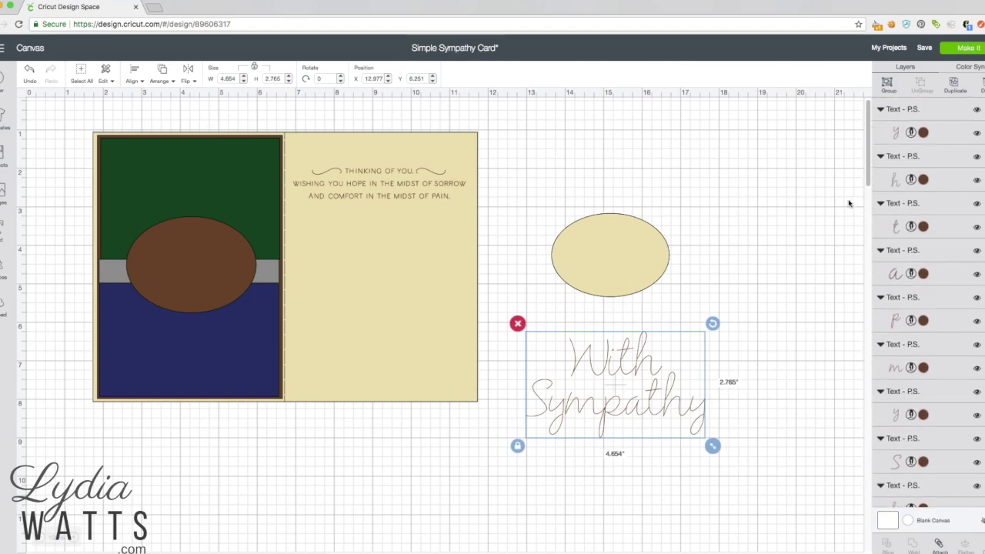
{"action": "left_click", "coordinate": [888, 84]}
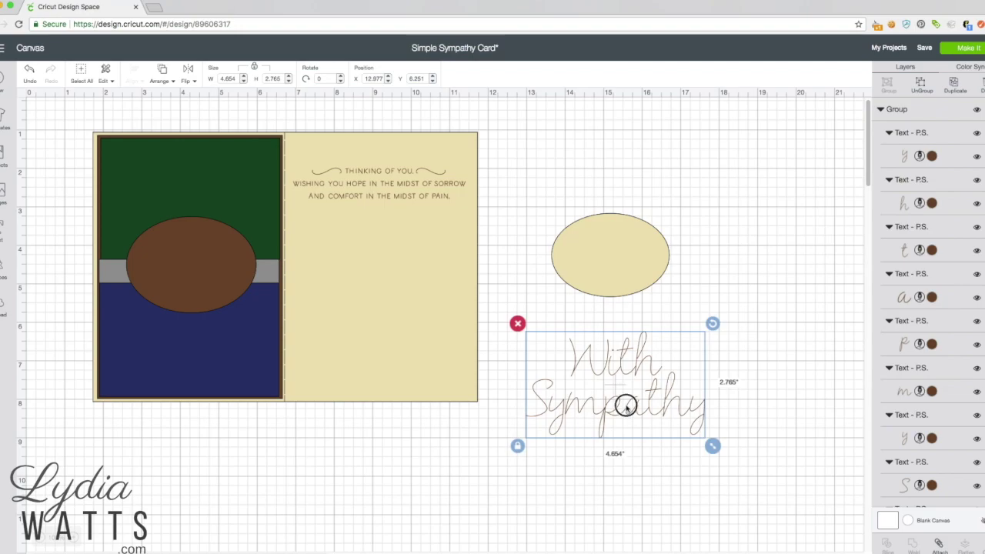
{"action": "left_click_drag", "start_coordinate": [626, 407], "coordinate": [637, 297]}
{"action": "left_click_drag", "start_coordinate": [721, 336], "coordinate": [648, 291]}
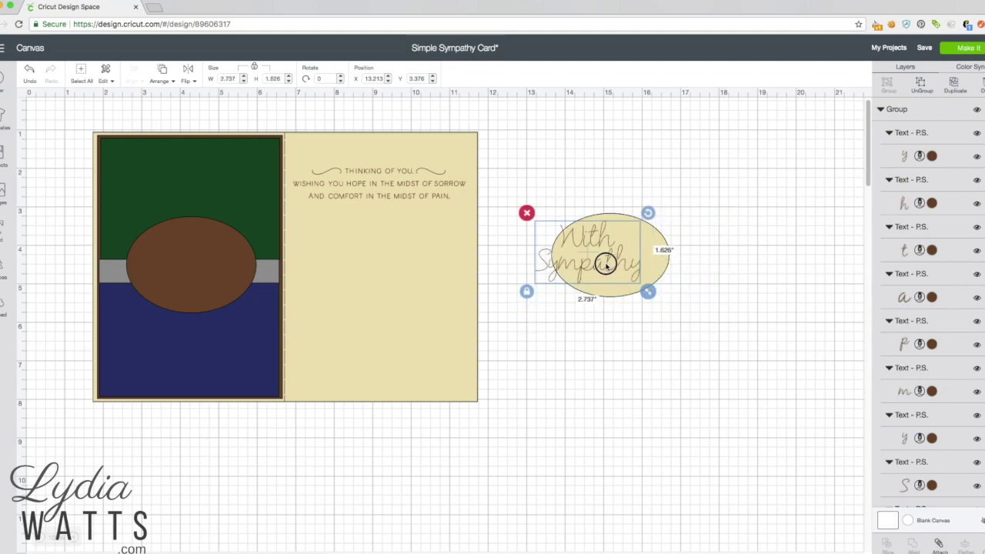
Centre the With Sympathy writing on the cream oval.
{"action": "left_click_drag", "start_coordinate": [607, 266], "coordinate": [645, 268]}
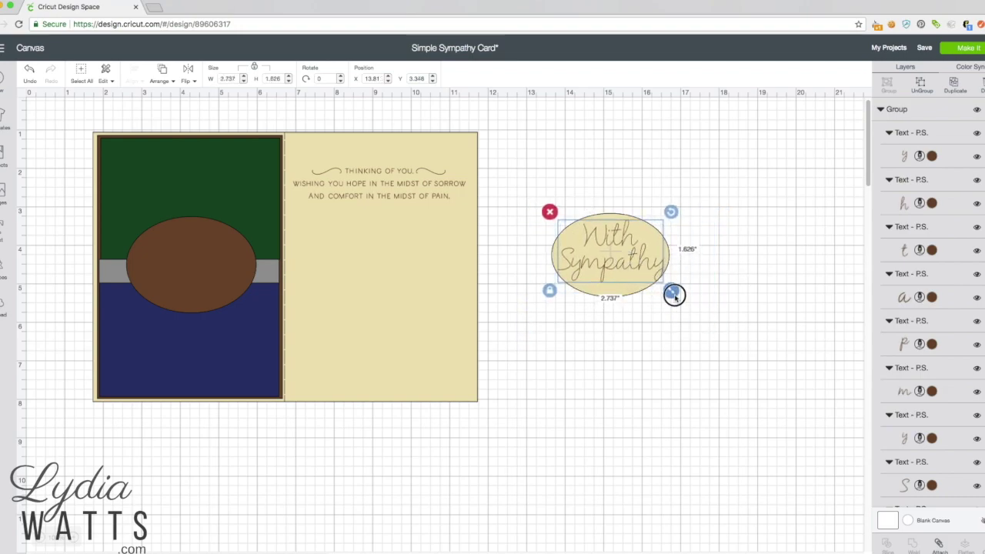
{"action": "left_click", "coordinate": [541, 226]}
{"action": "left_click_drag", "start_coordinate": [530, 187], "coordinate": [697, 333]}
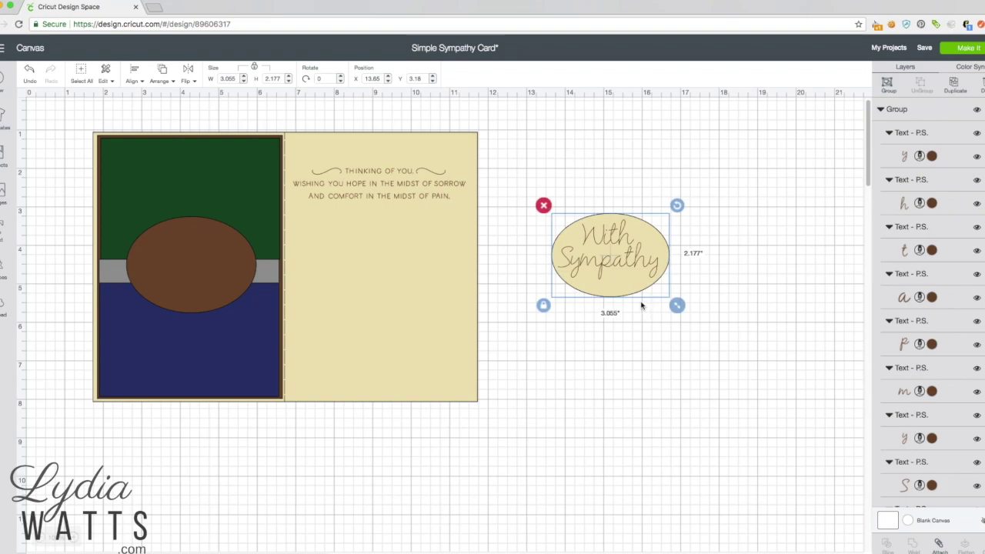
{"action": "left_click", "coordinate": [132, 77]}
{"action": "left_click", "coordinate": [155, 200]}
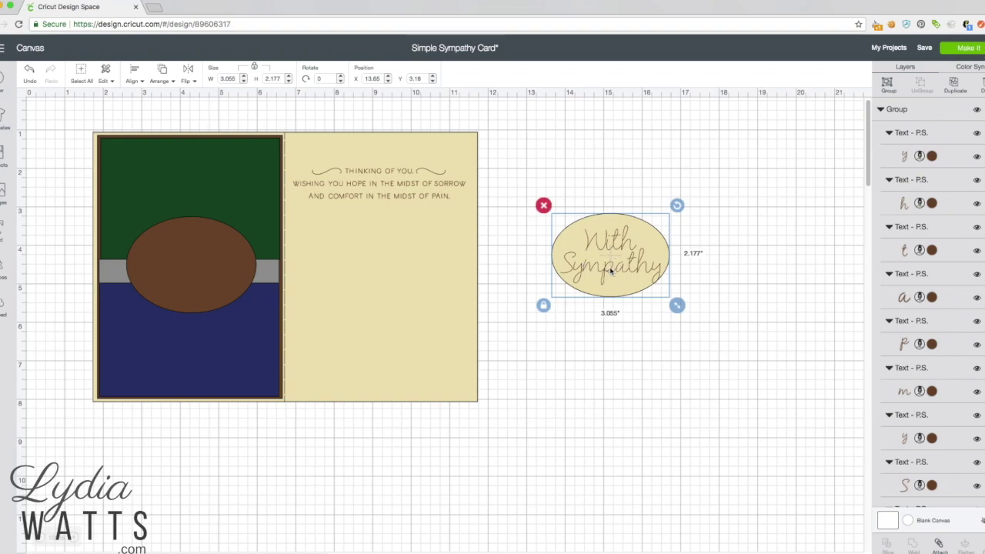
Nudge the writing up slightly and attach it to the oval as one 3.055 × 2.177 piece.
{"action": "left_click", "coordinate": [682, 327]}
{"action": "left_click_drag", "start_coordinate": [603, 269], "coordinate": [604, 267]}
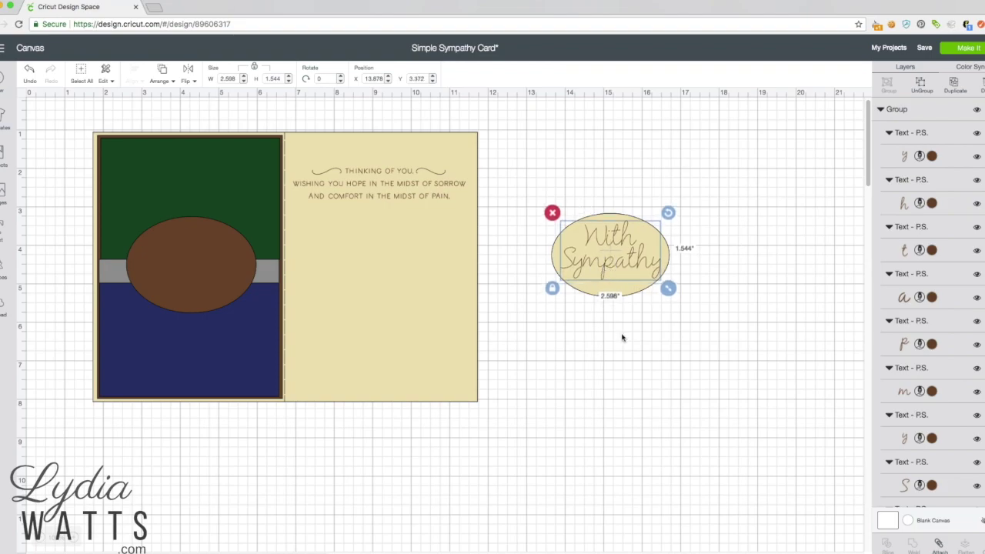
{"action": "left_click", "coordinate": [623, 338]}
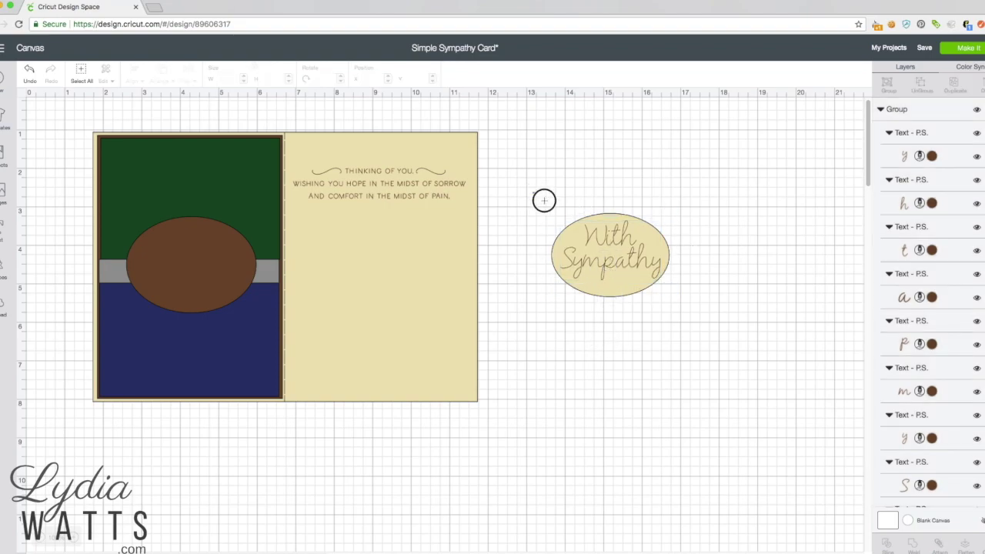
{"action": "left_click_drag", "start_coordinate": [533, 191], "coordinate": [677, 323]}
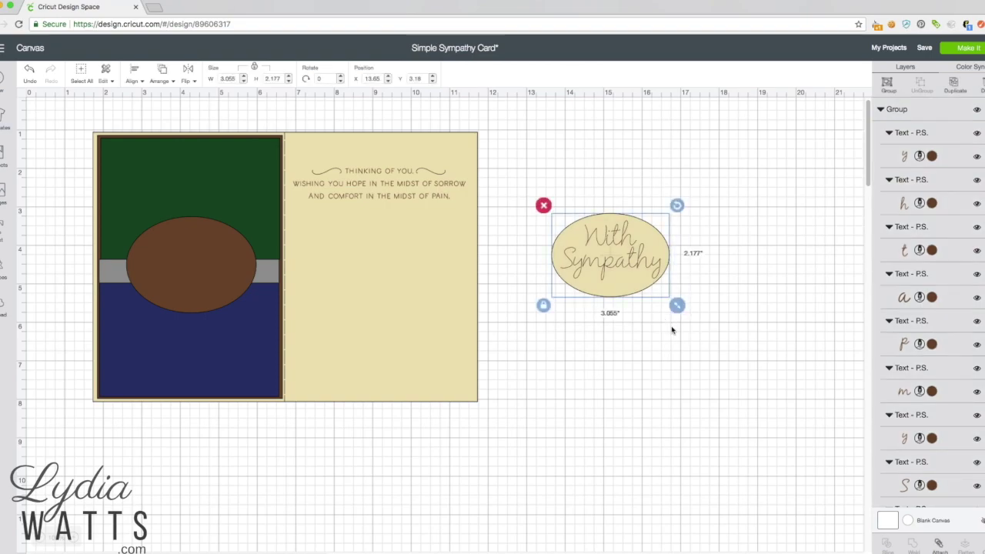
{"action": "left_click", "coordinate": [941, 545]}
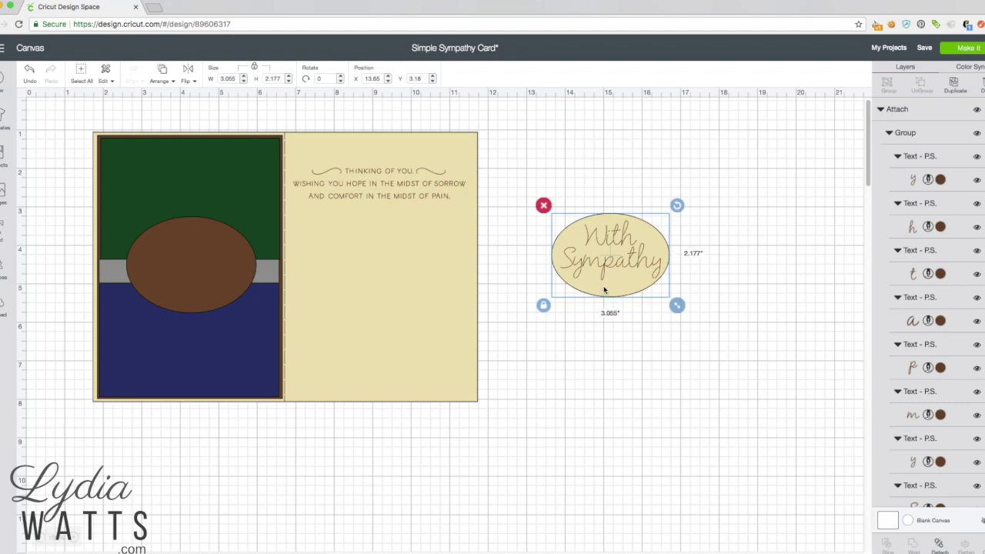
Place the attached oval on the card front's brown oval and send the design to the 5-mat Prepare screen.
{"action": "left_click_drag", "start_coordinate": [604, 290], "coordinate": [184, 296]}
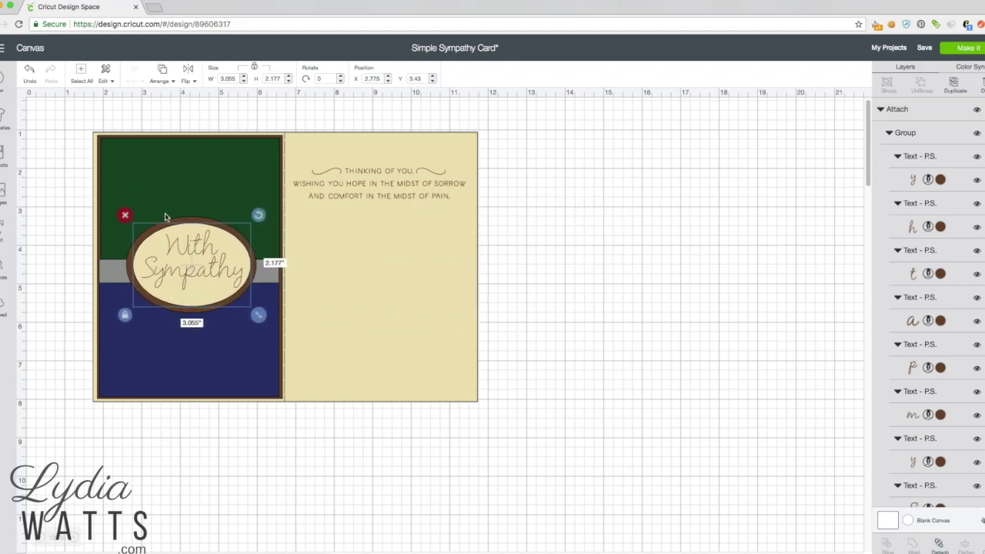
{"action": "left_click", "coordinate": [968, 48]}
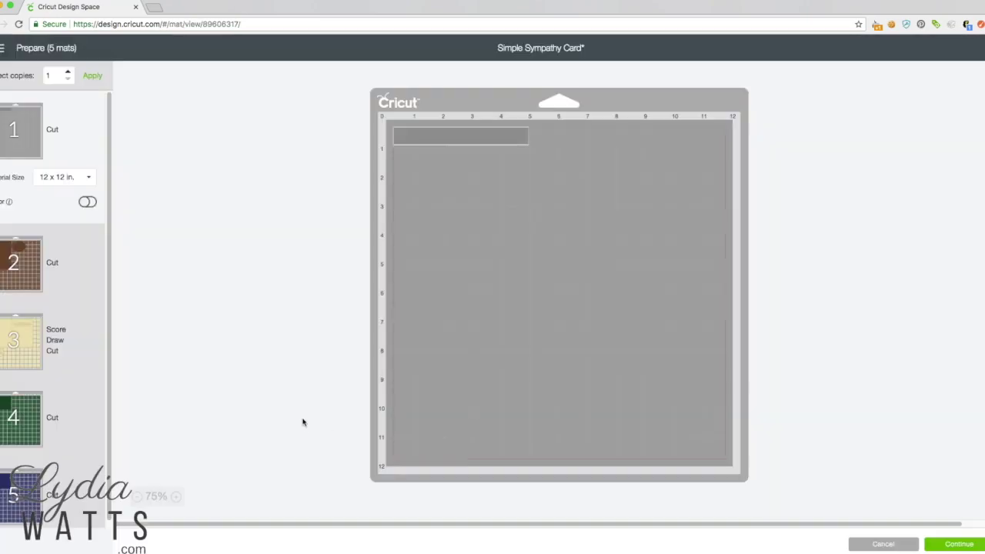
Preview mat 3, holding the cream card base and the With Sympathy oval.
{"action": "left_click", "coordinate": [21, 354]}
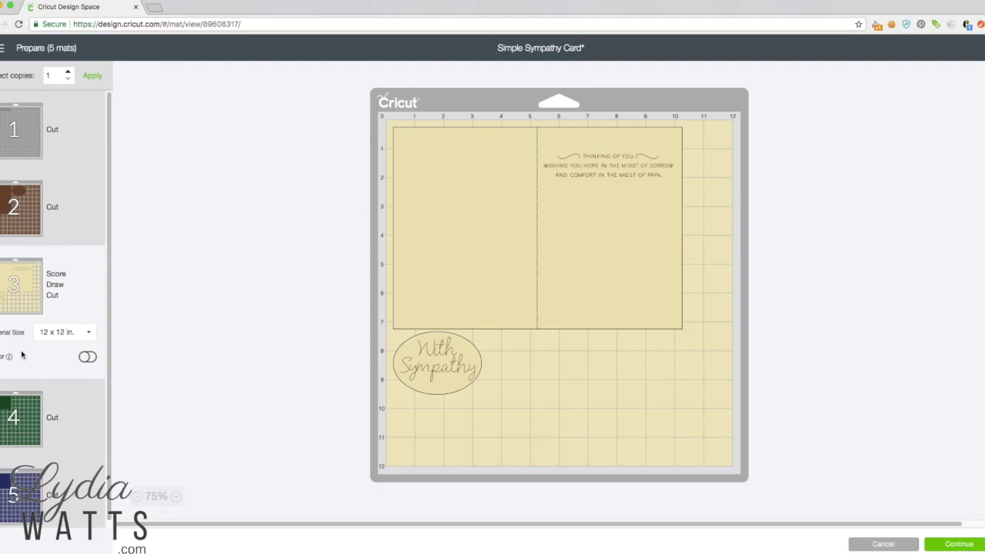